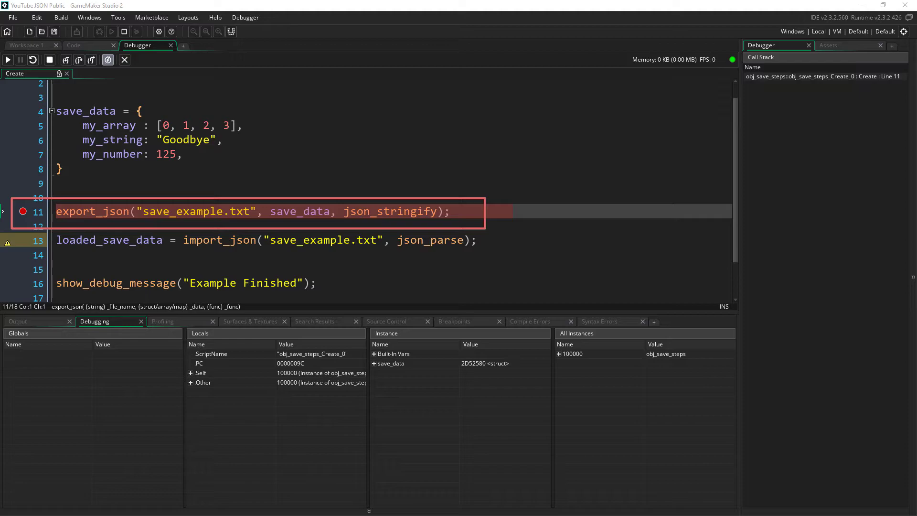
Step: Expand save_data and its my_array to show my_number 125, elements 0–3 and my_string Goodbye
left_click(374, 364)
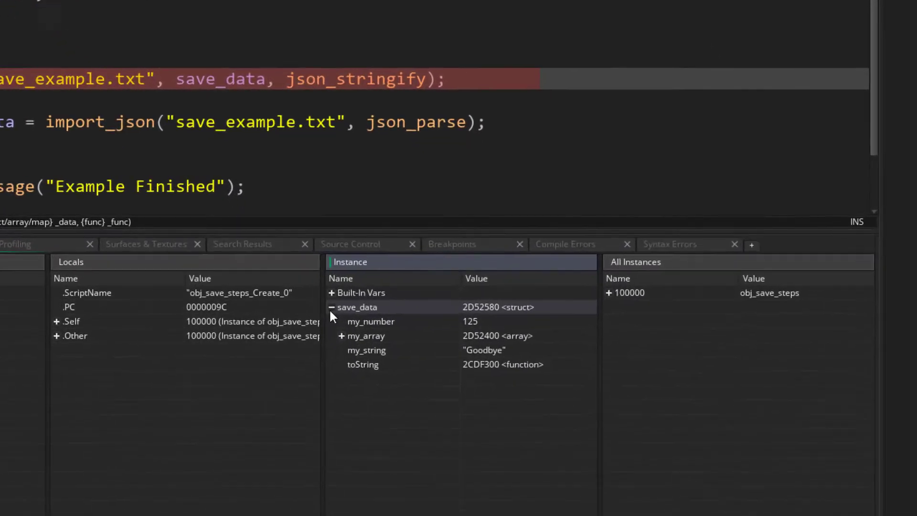
left_click(339, 333)
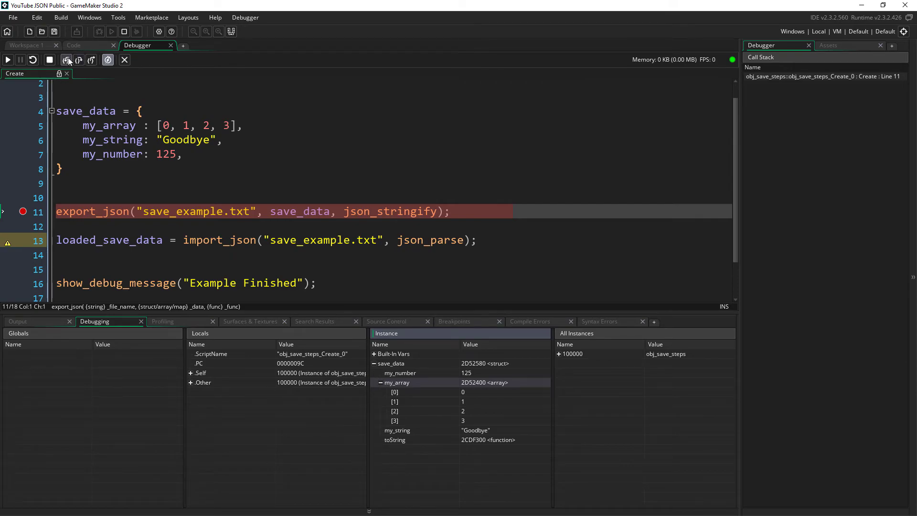
Step: Step into export_json and run lines 35–36 so _string holds the stringified save data
left_click(67, 57)
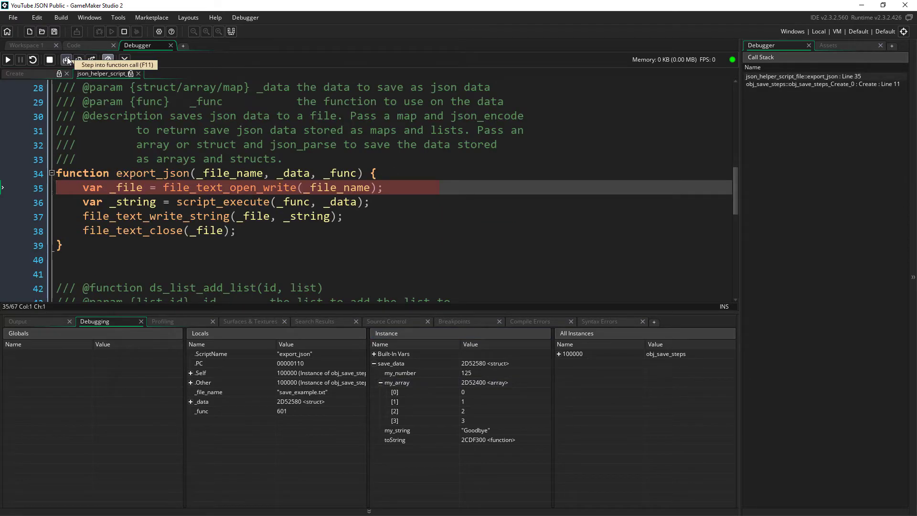
left_click(67, 58)
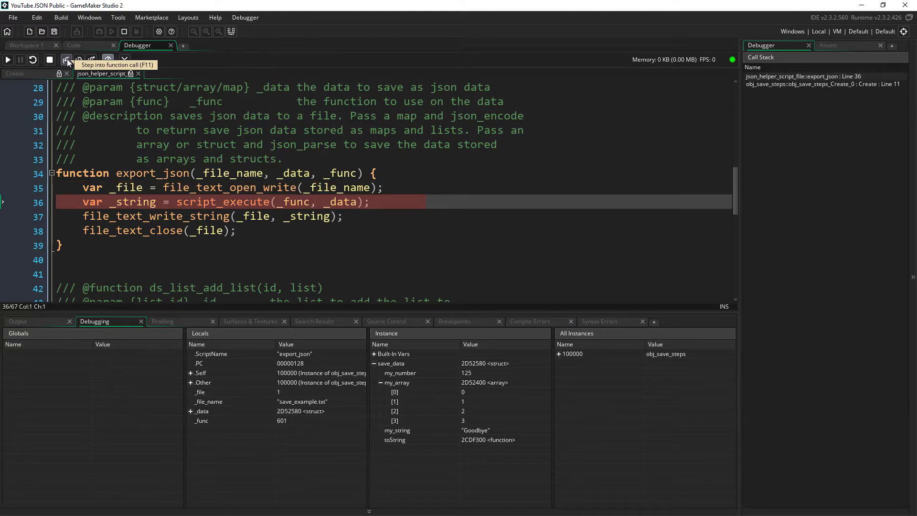
left_click(67, 59)
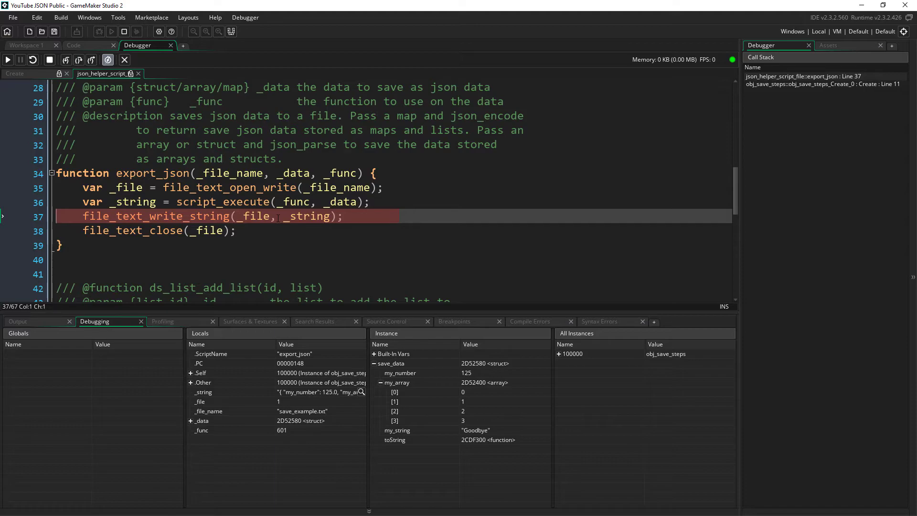
Step: Show the full _string value in the Text Viewer and select its JSON text for copying
left_click(358, 393)
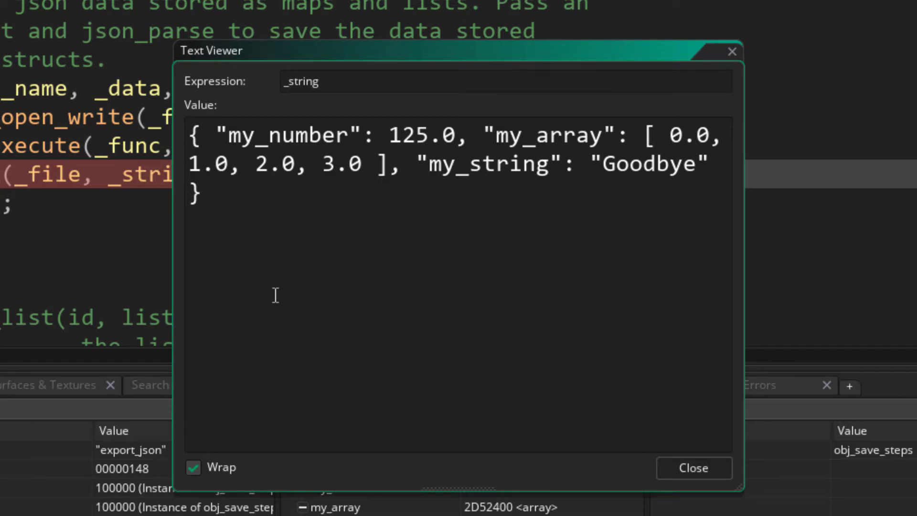
key("ctrl+a")
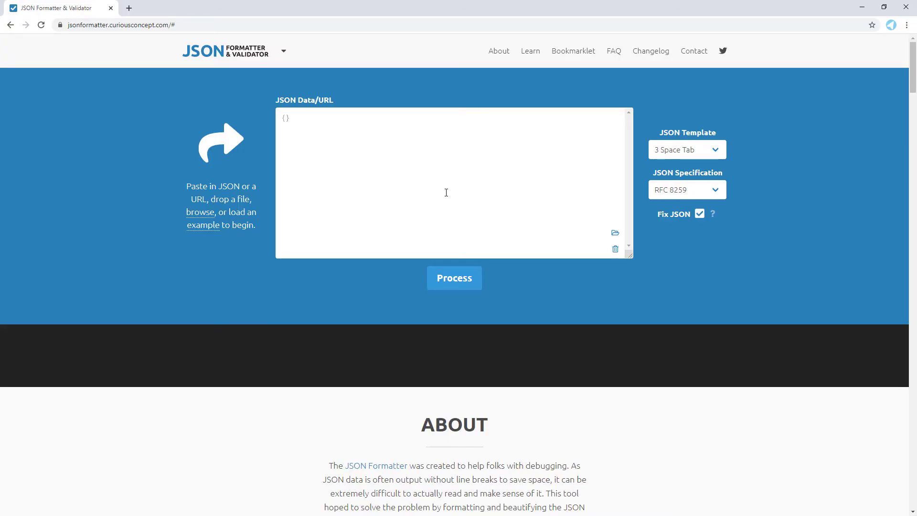
Step: Paste the JSON into the validator's data box and process it, getting a VALID result
type("{ \"my_number\": 125.0, \"my_array\": [ 0.0, 1.0, 2.0, 3.0 ], \"my_string\": \"Goodbye\" }")
left_click(461, 276)
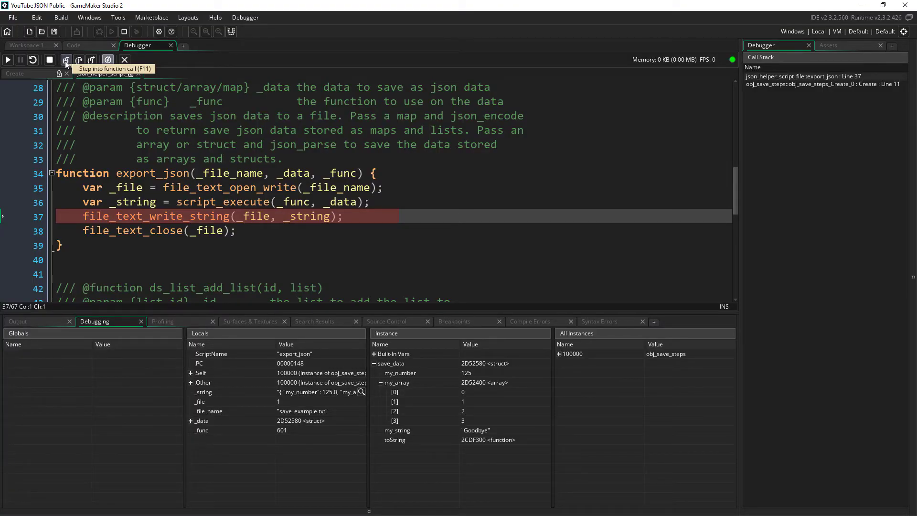
Step: Close the file on line 38, step out to the Create event, and select save_example.txt's JSON in Notepad
left_click(65, 61)
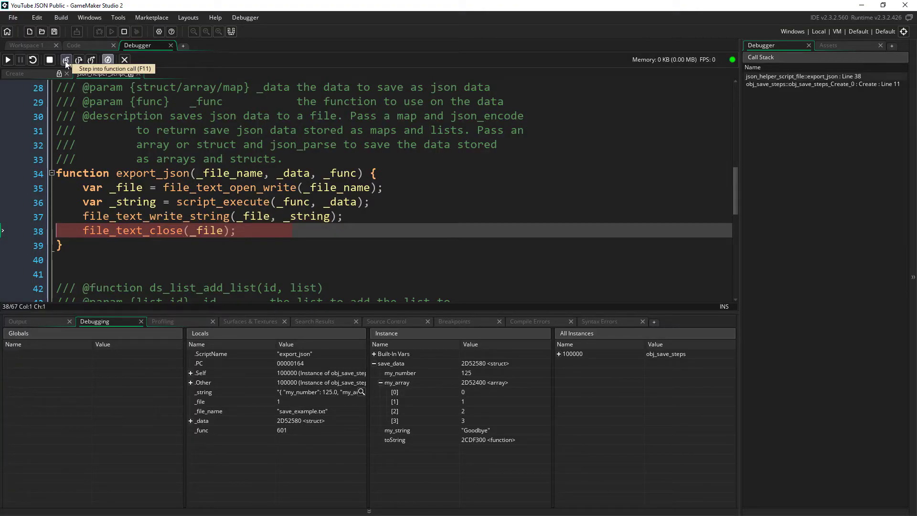
left_click(65, 61)
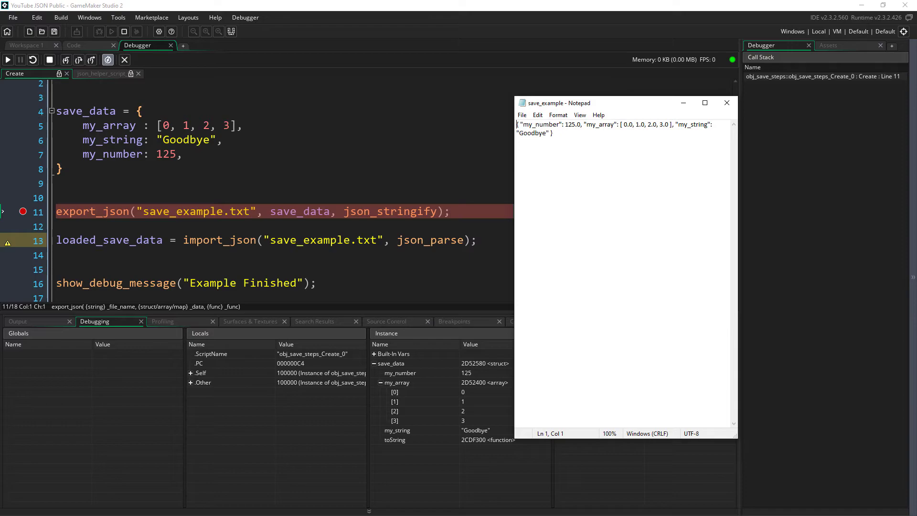
key("ctrl+a")
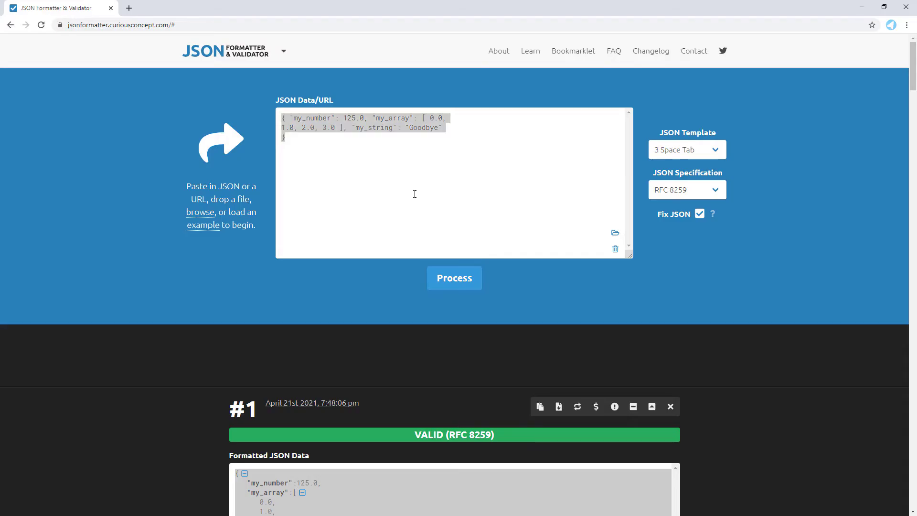
Step: Process the saved file's JSON in the validator, producing a second VALID result
left_click(448, 283)
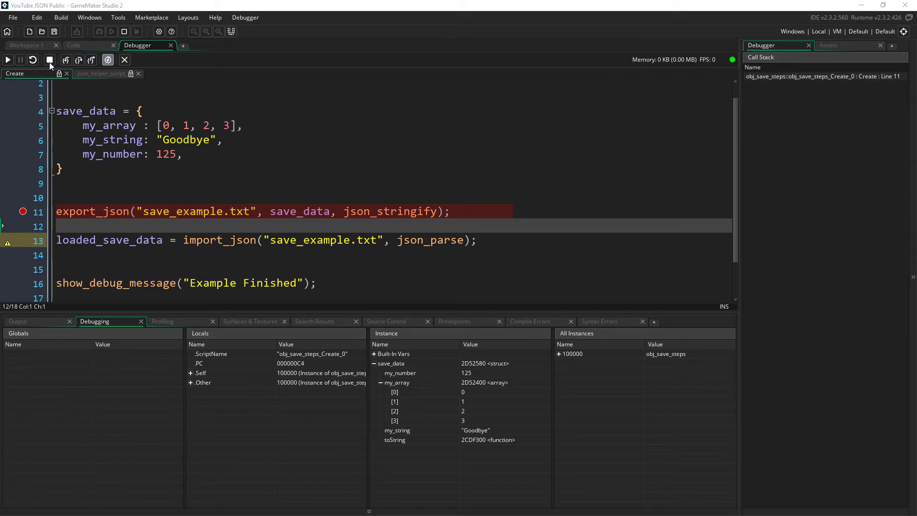
Step: Step into import_json, run to the line 19 breakpoint and advance to the return on line 20
left_click(66, 60)
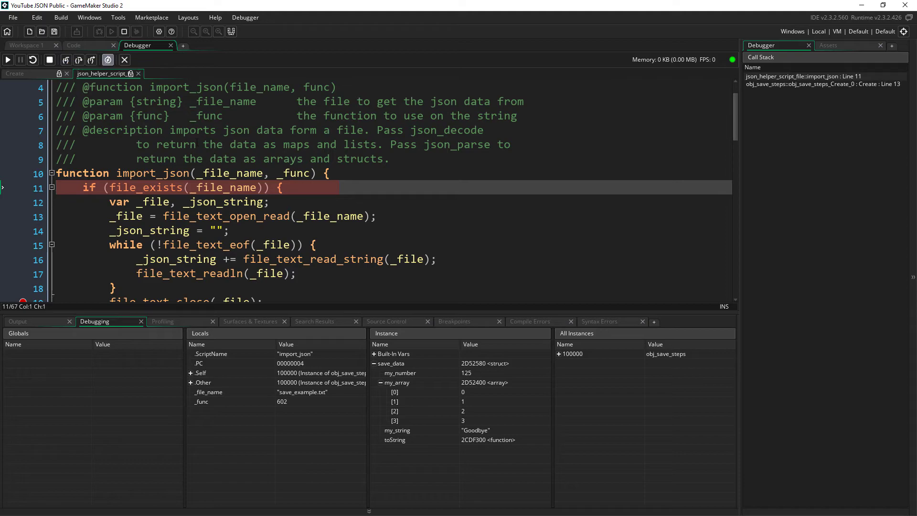
scroll(286, 165, "down", 1)
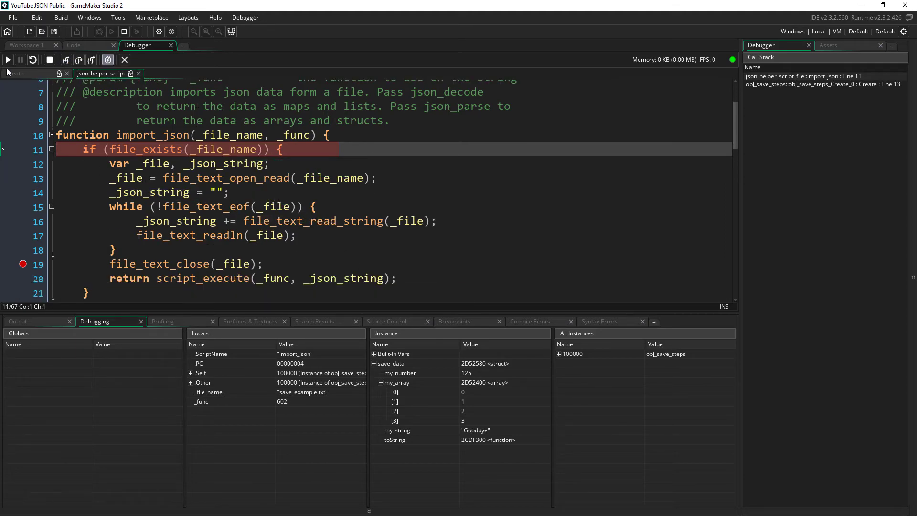
left_click(8, 60)
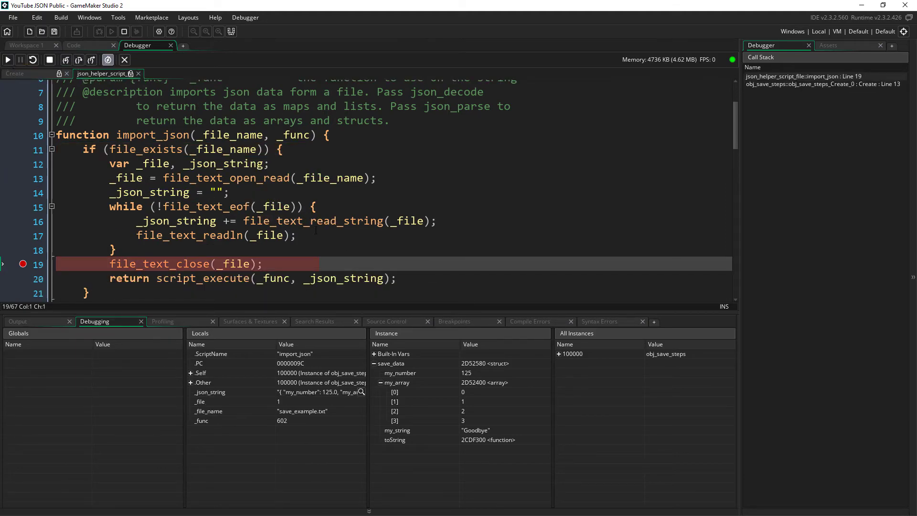
left_click(68, 63)
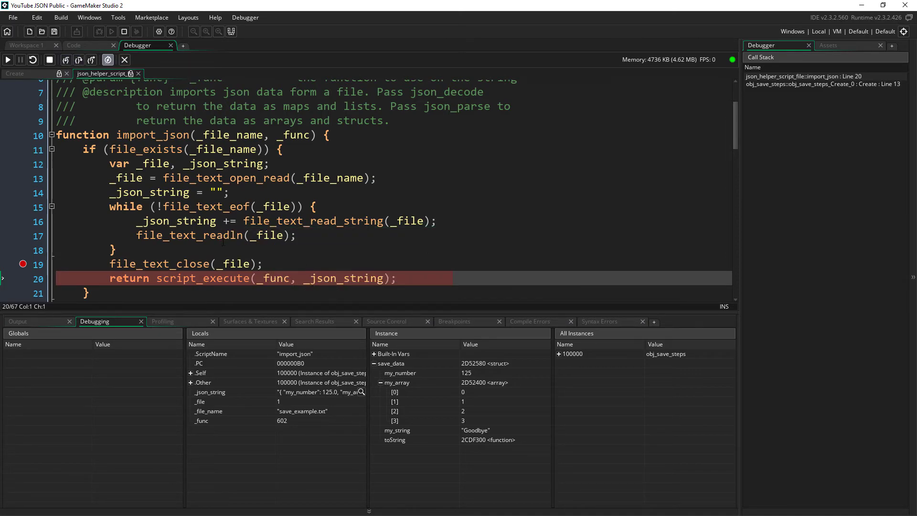
Step: Inspect _json_string in the Text Viewer with Wrap enabled, confirming it matches the file's JSON
left_click(361, 392)
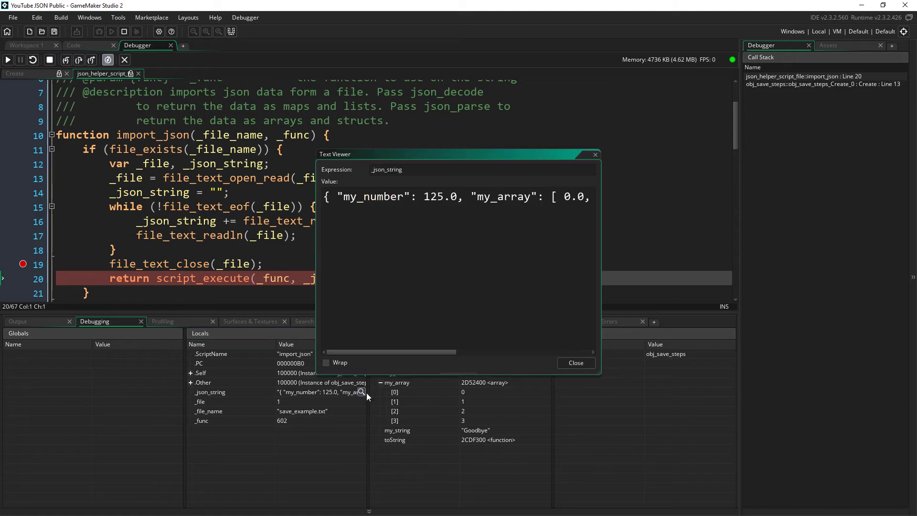
left_click(327, 363)
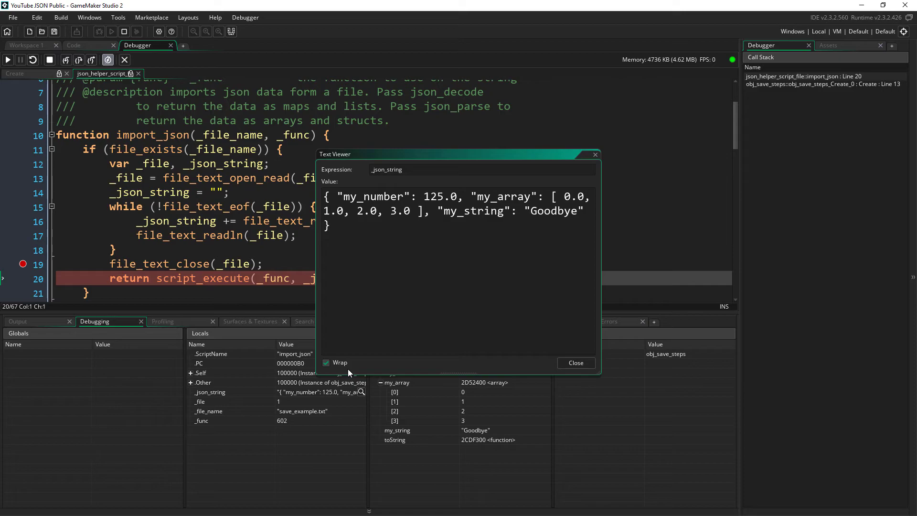
left_click(576, 363)
Step: Step out of import_json past the loading line and expand loaded_save_data showing my_number 125, my_string Goodbye
left_click(67, 60)
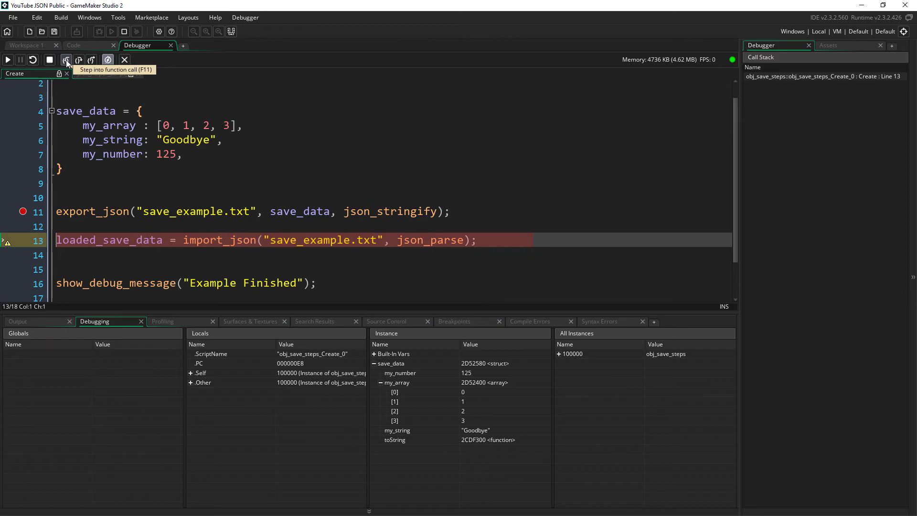
left_click(66, 59)
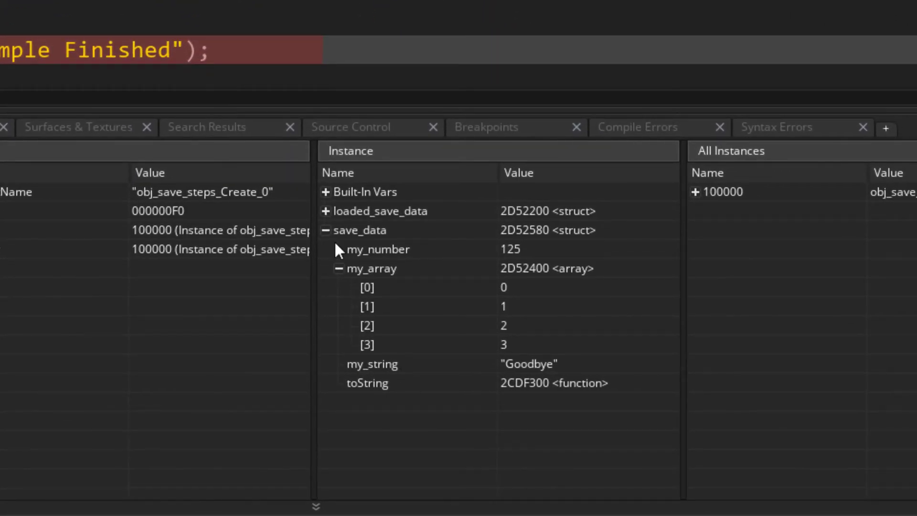
left_click(325, 210)
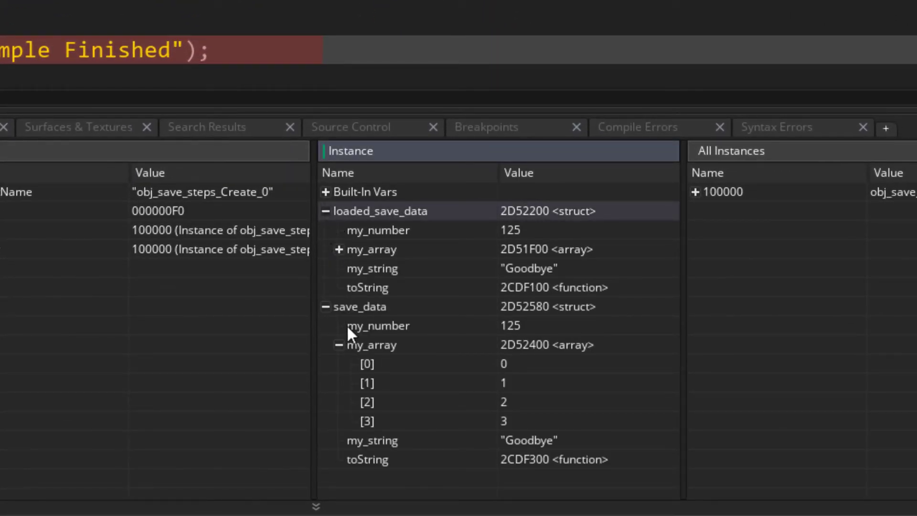